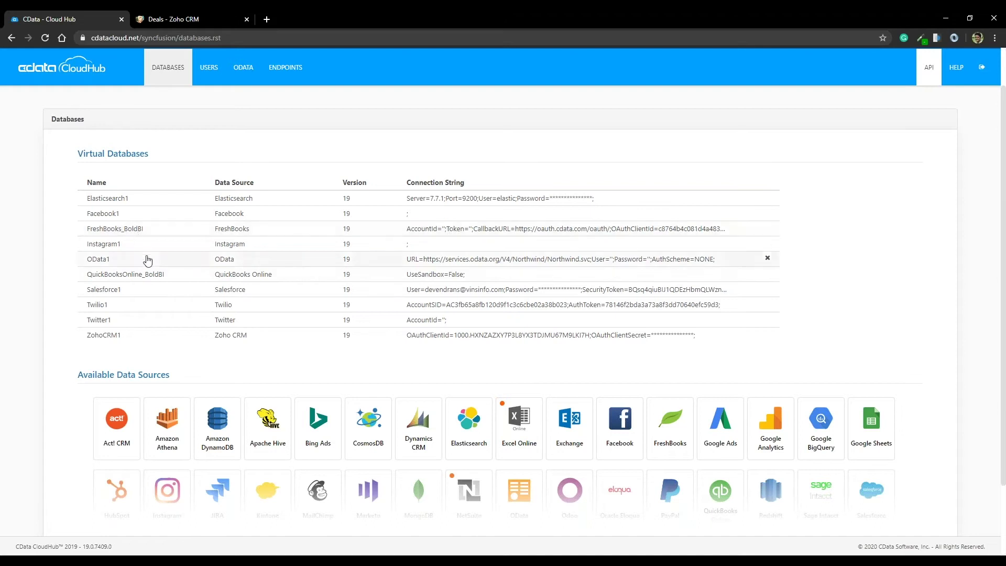
Step: Switch to Bold BI and create a new dashboard named "CData Bold BI - Demo", opening it in the designer
mouse_move(142, 559)
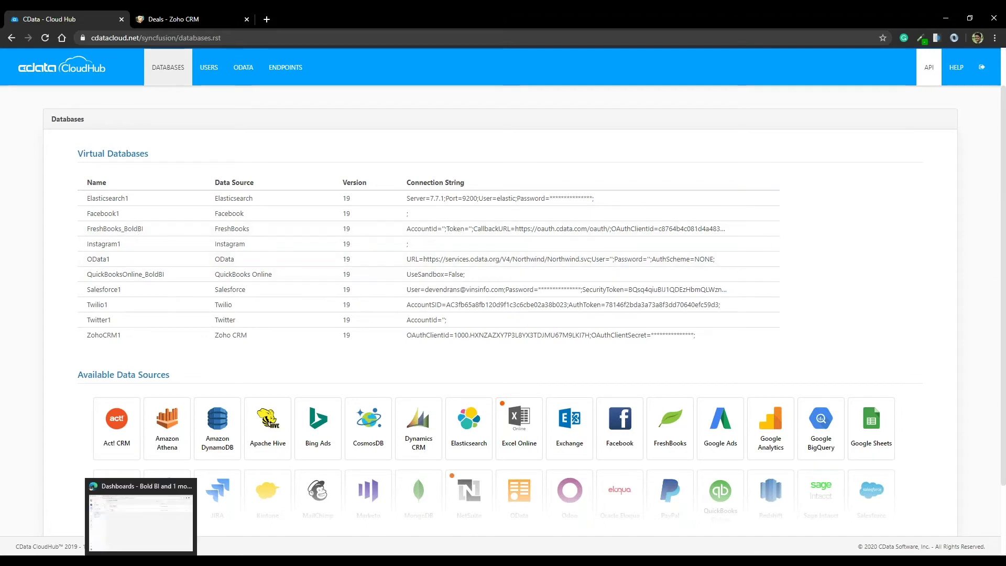
click(140, 521)
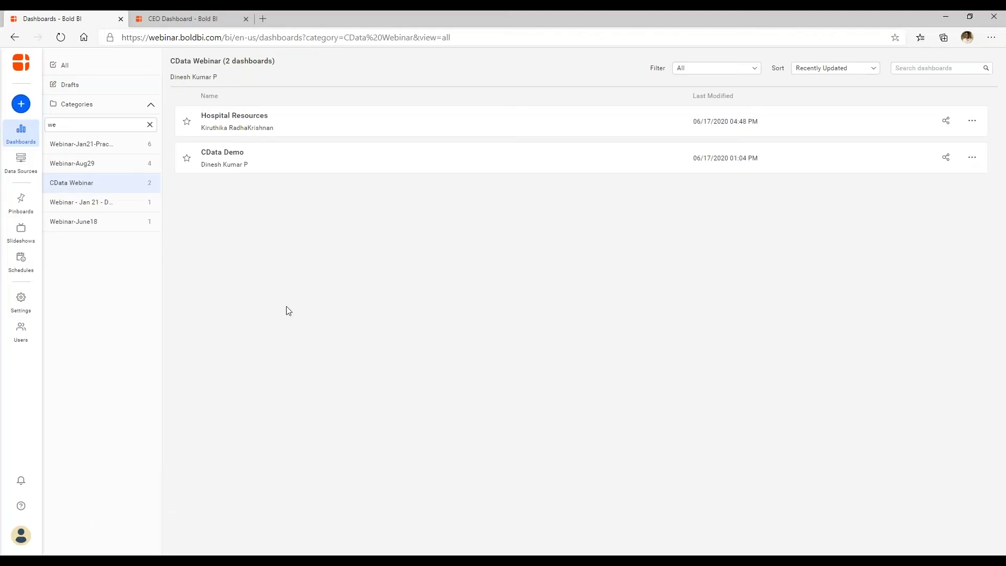
click(21, 104)
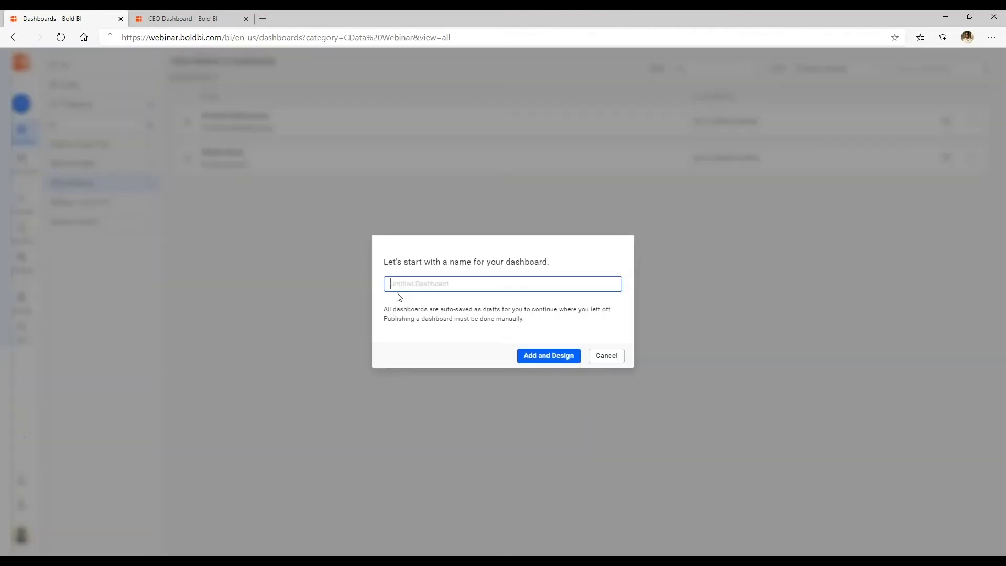
text(CDaa)
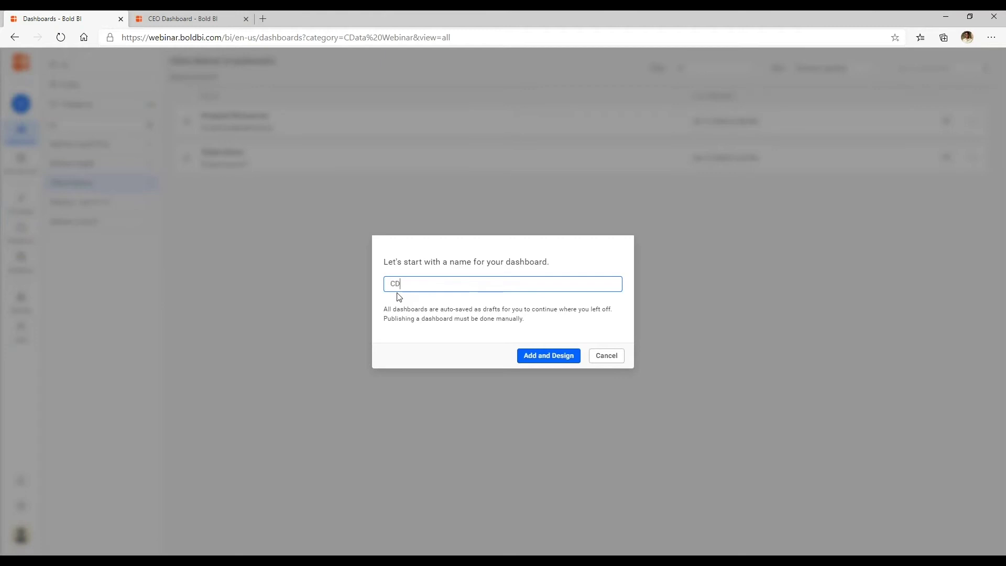
key(BackSpace)
text(ta Bold BI - Demo)
click(551, 355)
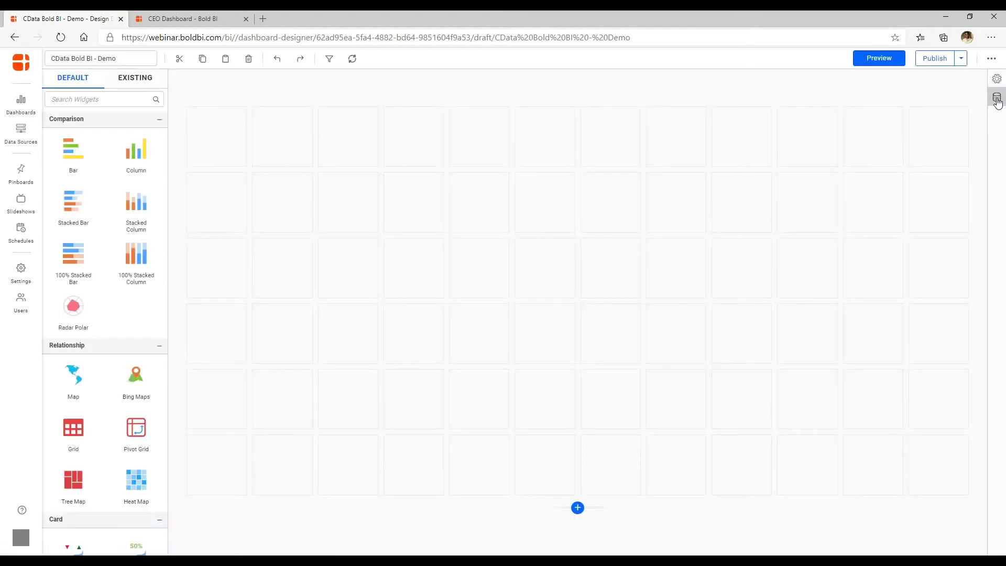
Step: Start creating a new data source for the dashboard, using the CDATA connector
click(997, 102)
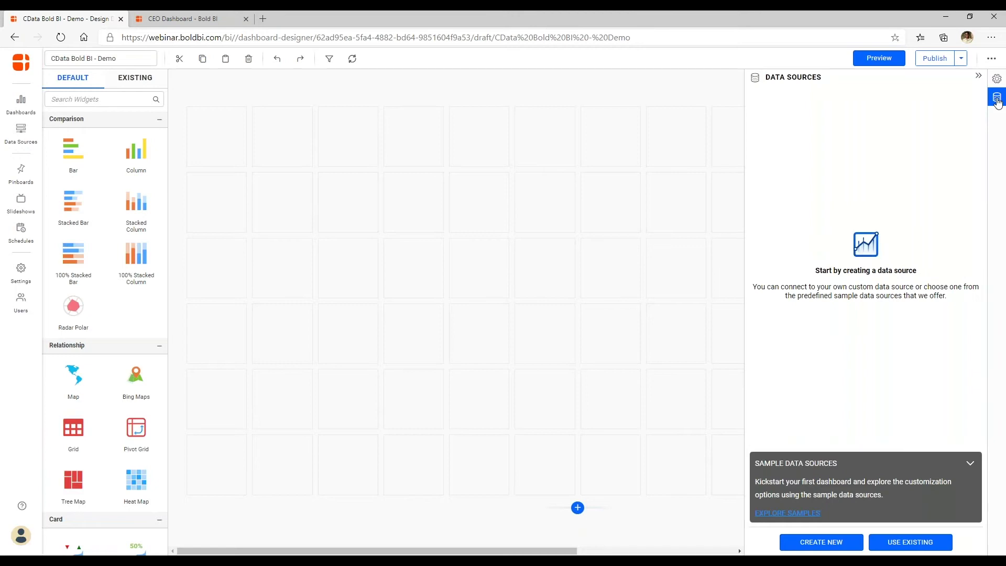
click(820, 545)
text(cda)
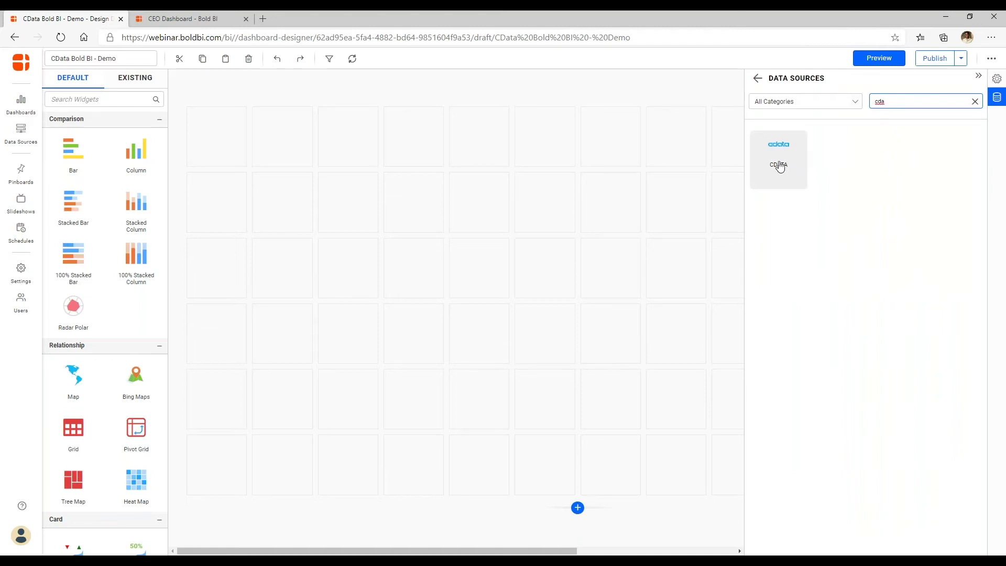
click(783, 156)
click(801, 131)
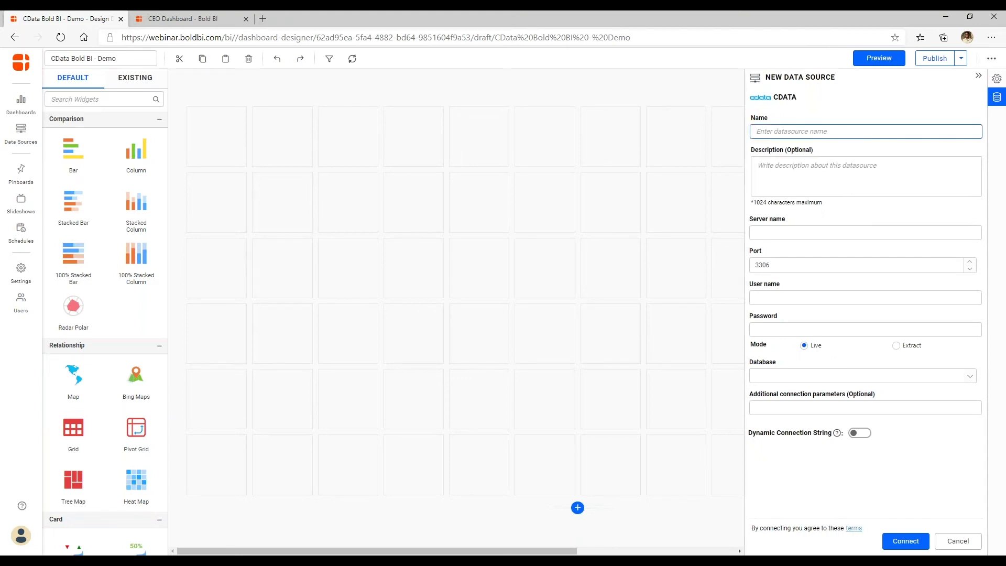
right_click(279, 15)
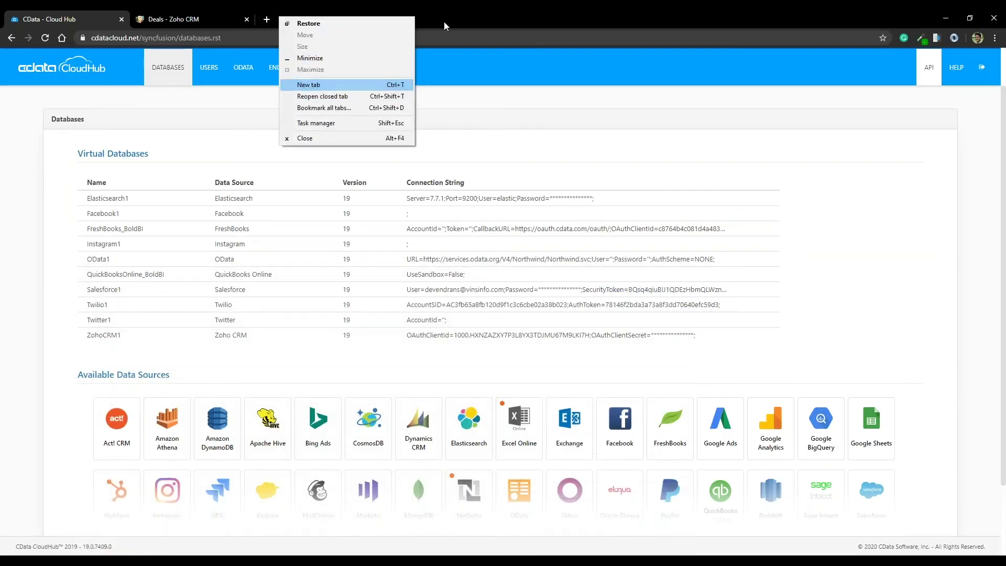
key(Return)
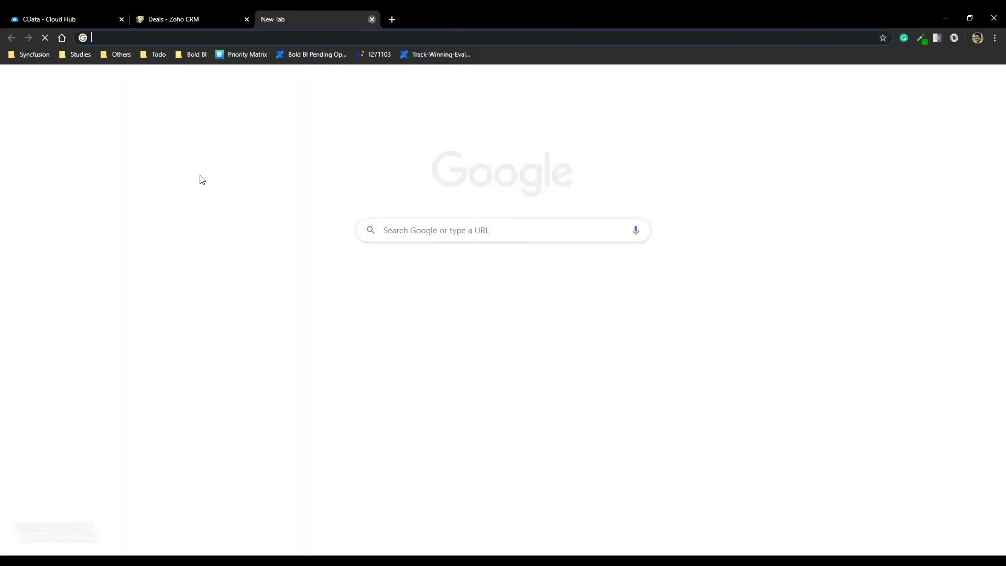
key(ctrl+w)
key(alt+Tab)
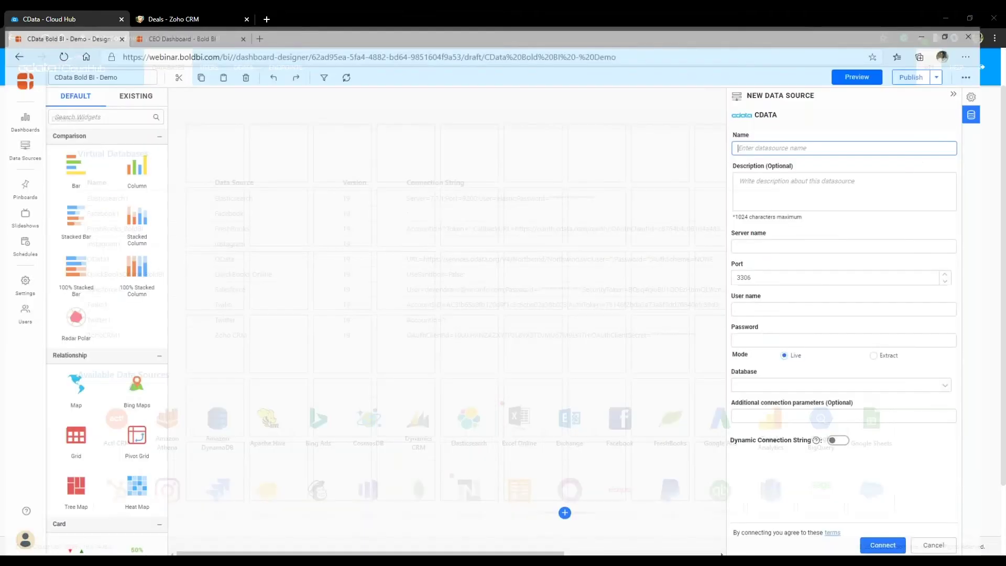
key(ctrl+t)
right_click(297, 23)
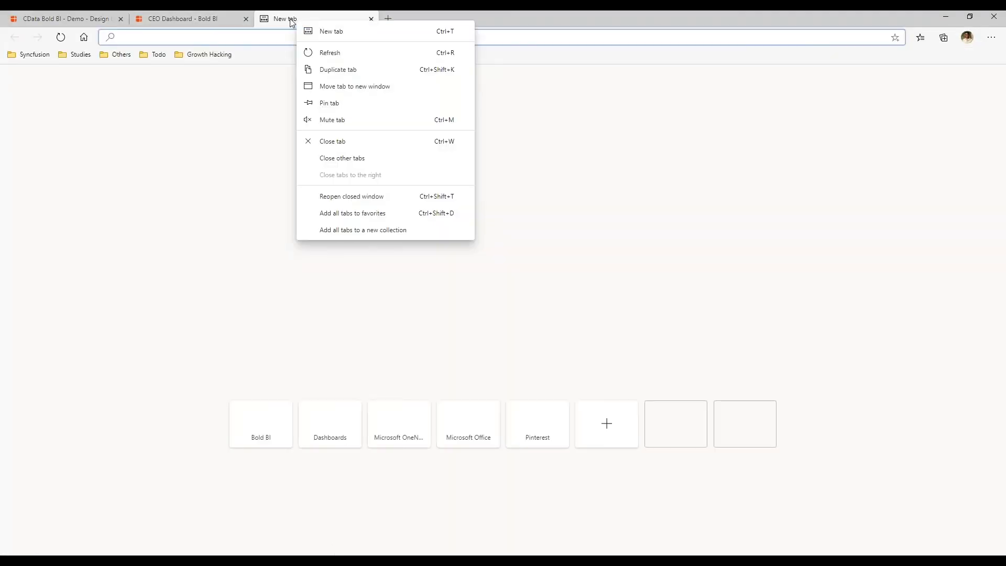
key(Escape)
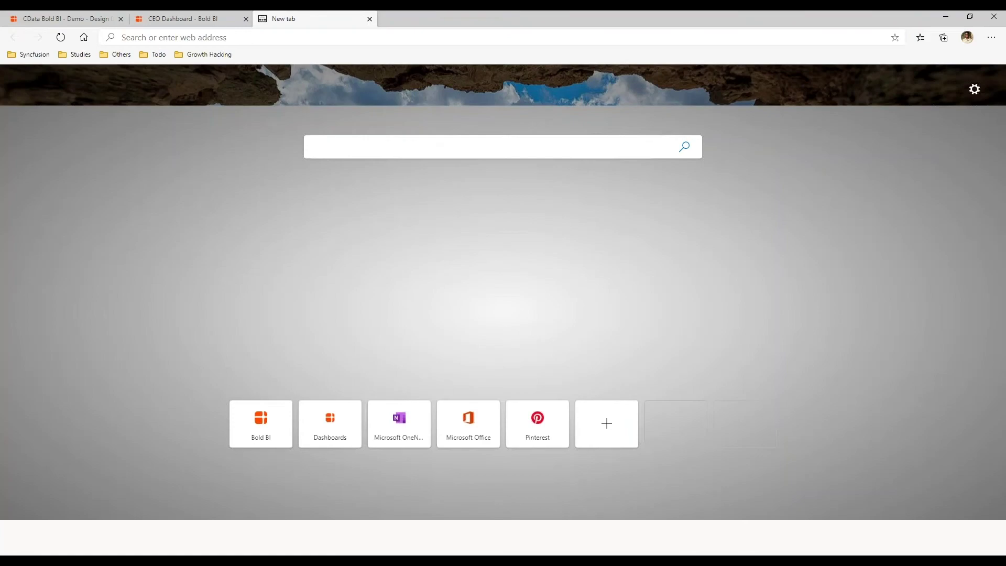
key(ctrl+w)
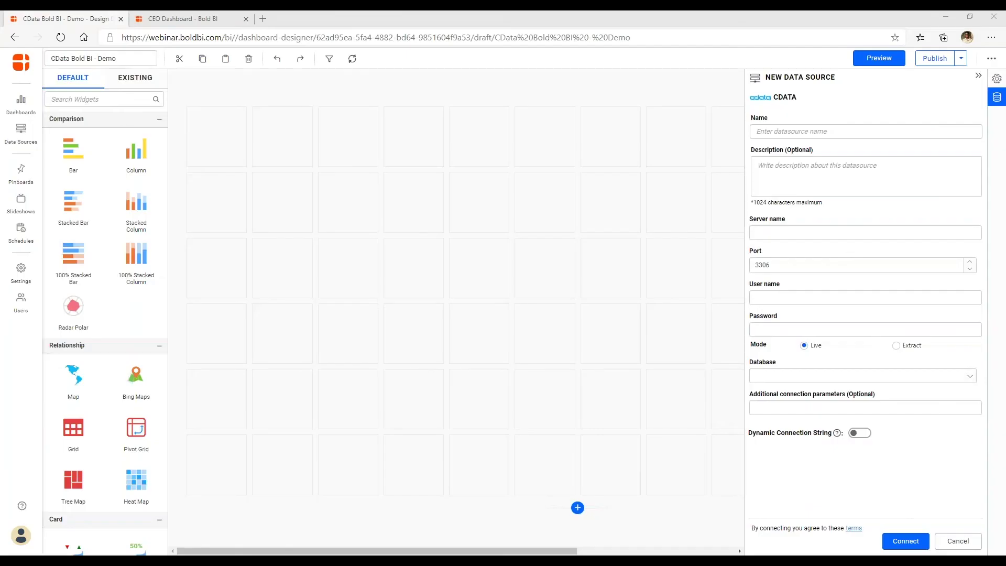
Step: Name the new data source "CData - Zoho CRM"
click(798, 129)
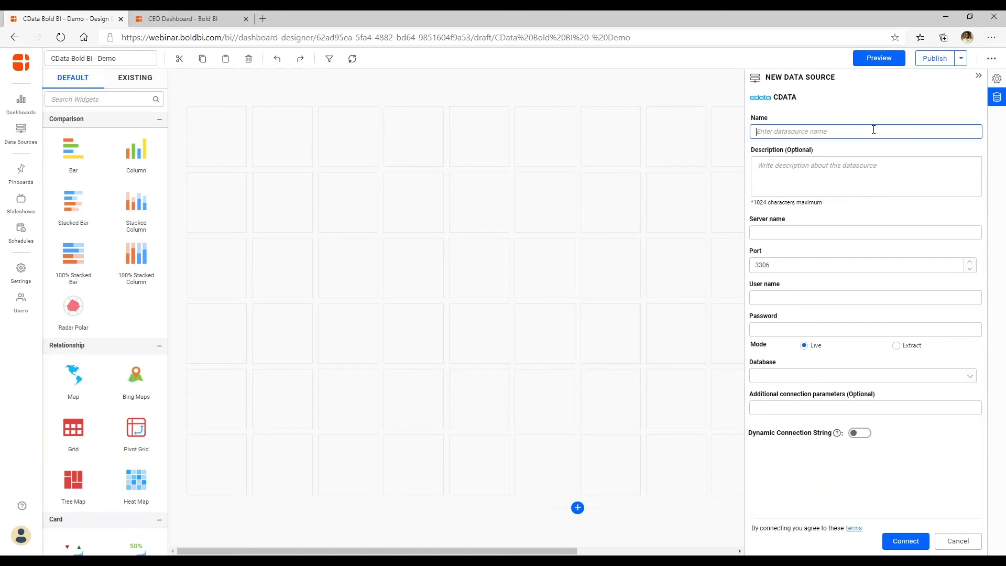
text(CData )
text(Zoho CRM)
key(Tab)
click(782, 134)
text(-)
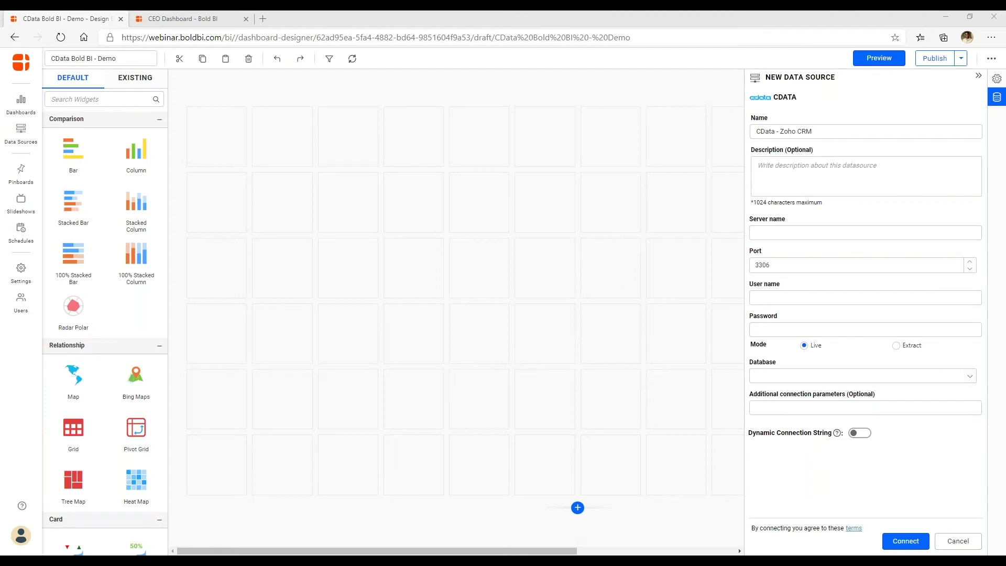
Step: Set the server name to syncfusion.cdatacloud.net and the user name to admin, and paste the account password
click(807, 232)
text(syncfusion.cdatacloud.net)
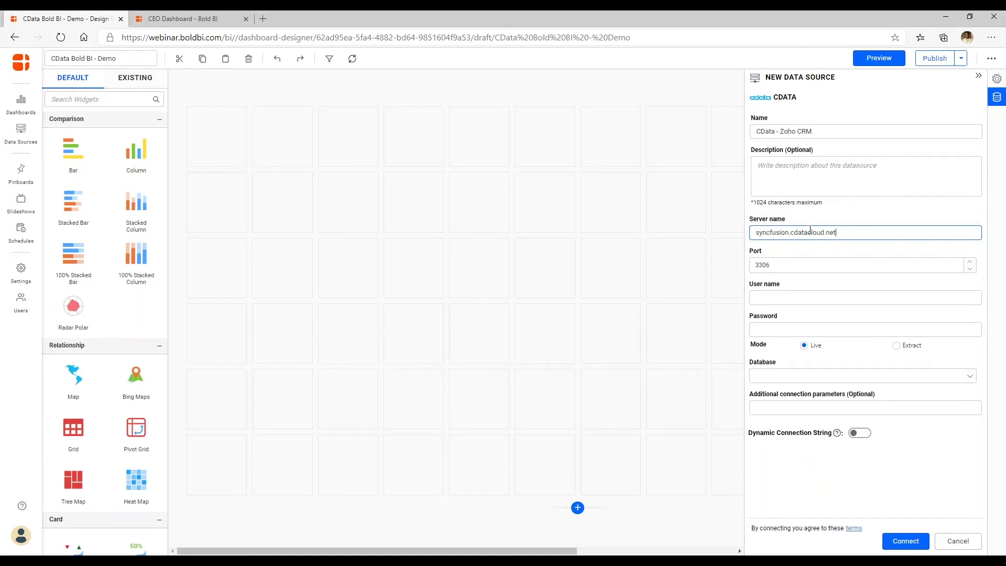
key(alt+Tab)
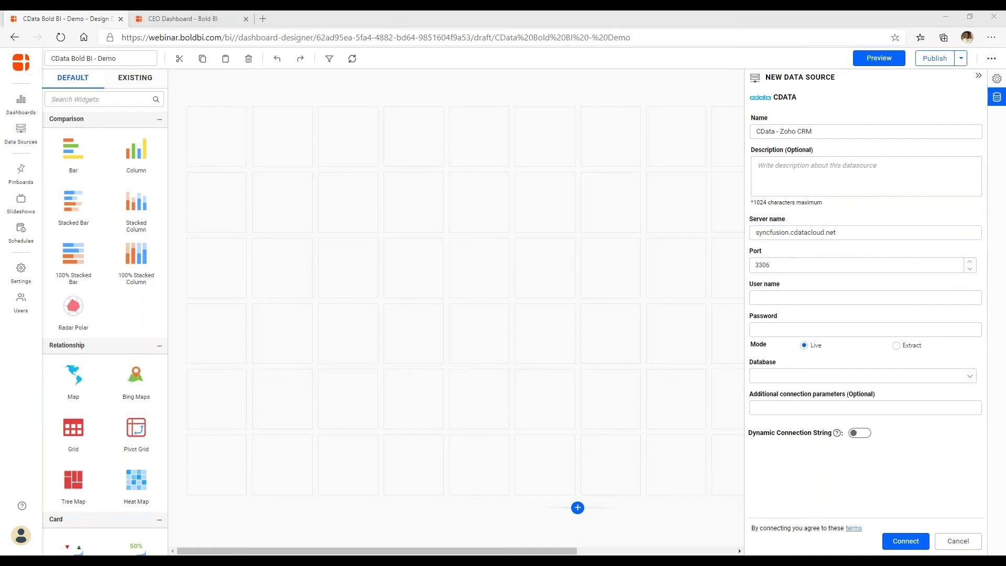
click(826, 294)
key(ctrl+v)
key(Tab)
key(alt+Tab)
click(781, 328)
key(ctrl+v)
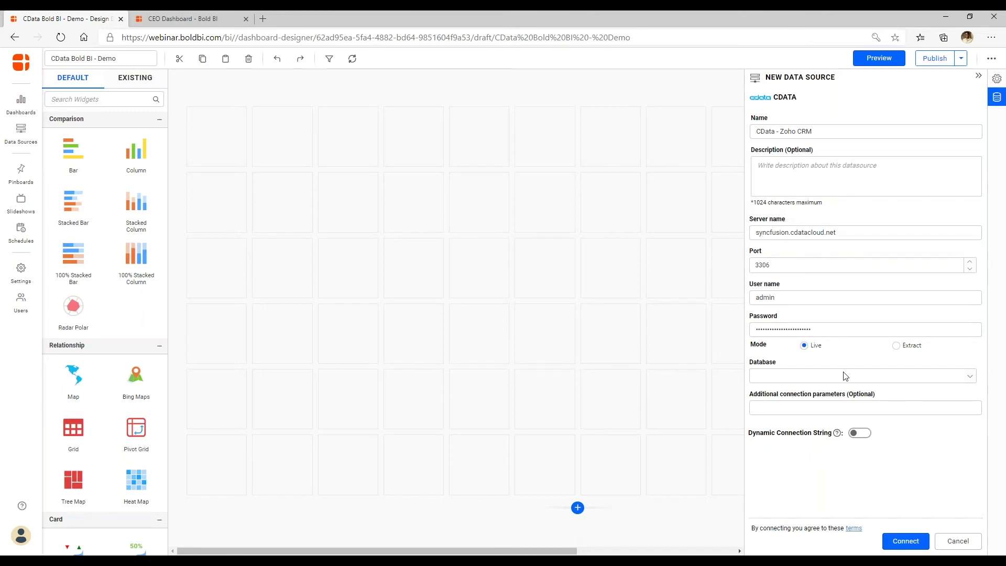
Step: Choose ZohoCRM1 as the database in Live mode and connect to it
click(969, 375)
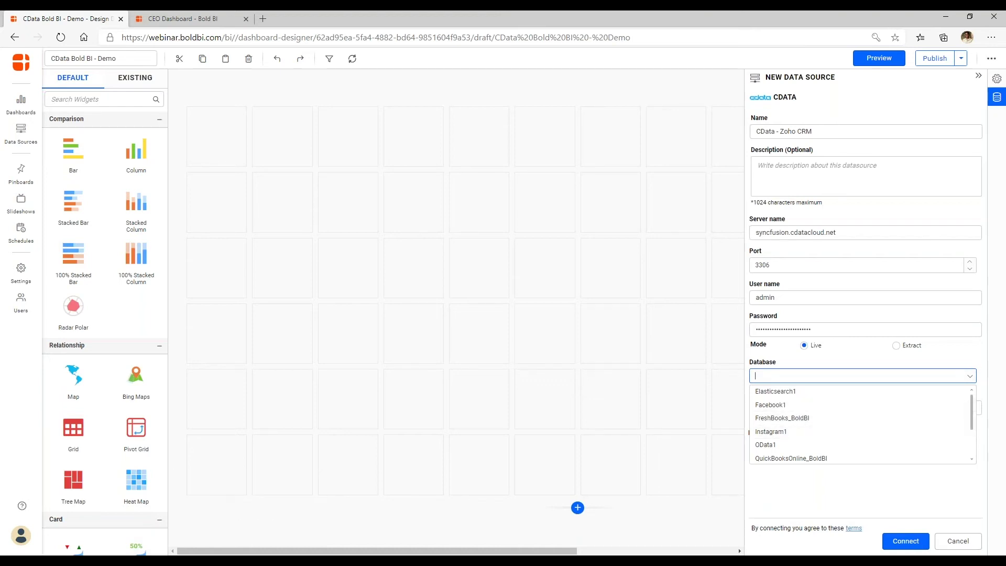
key(alt+Tab)
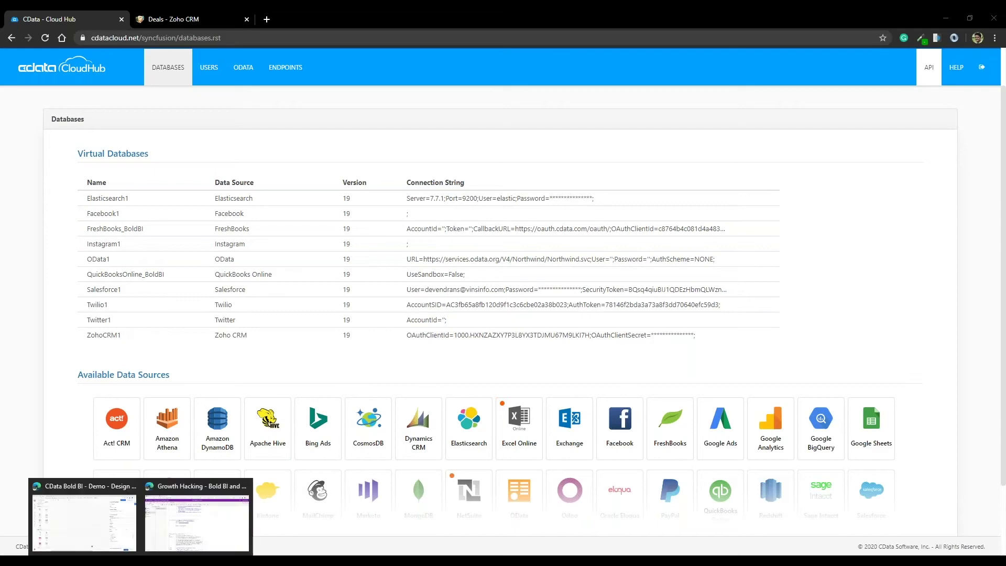
key(alt+Tab)
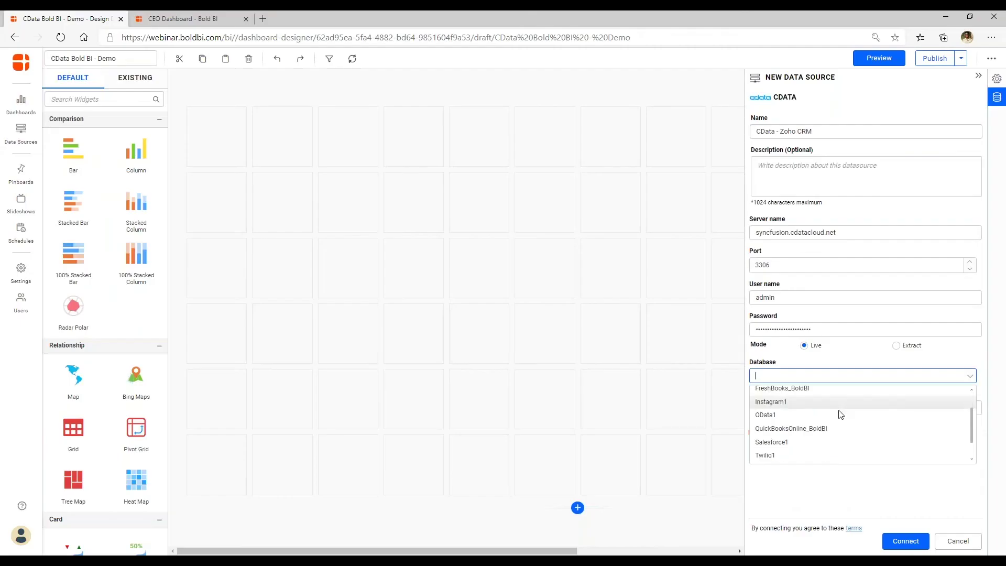
scroll(840, 414, down, 1)
click(801, 455)
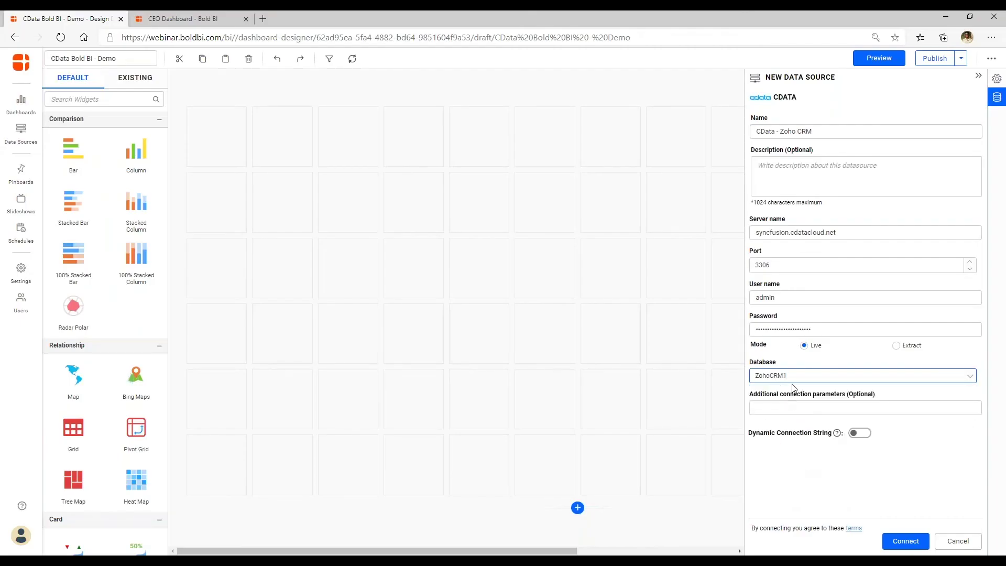
click(900, 541)
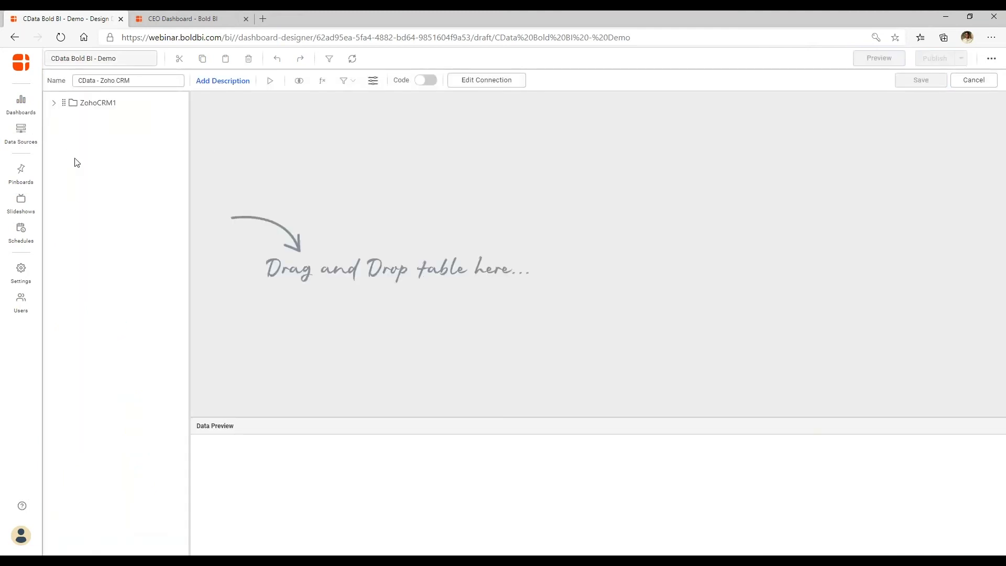
Step: Add the Deals table from the ZohoCRM1 tables to the design canvas and update its data preview
click(54, 104)
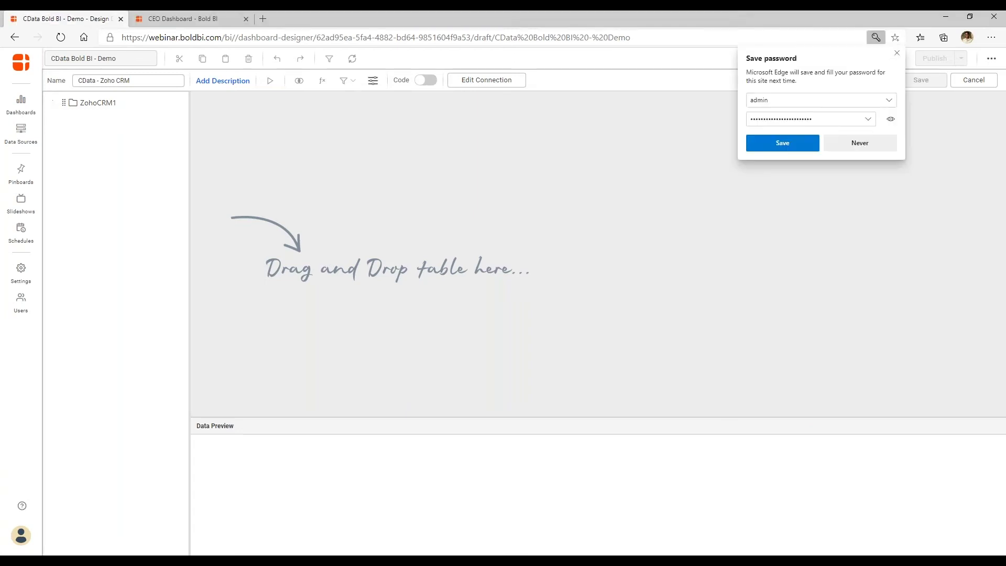
click(897, 54)
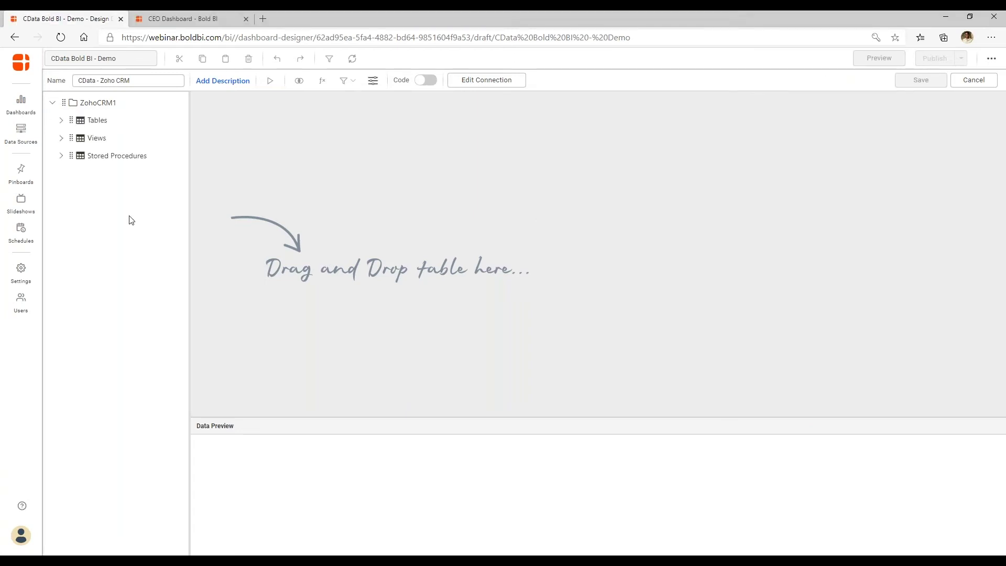
click(61, 120)
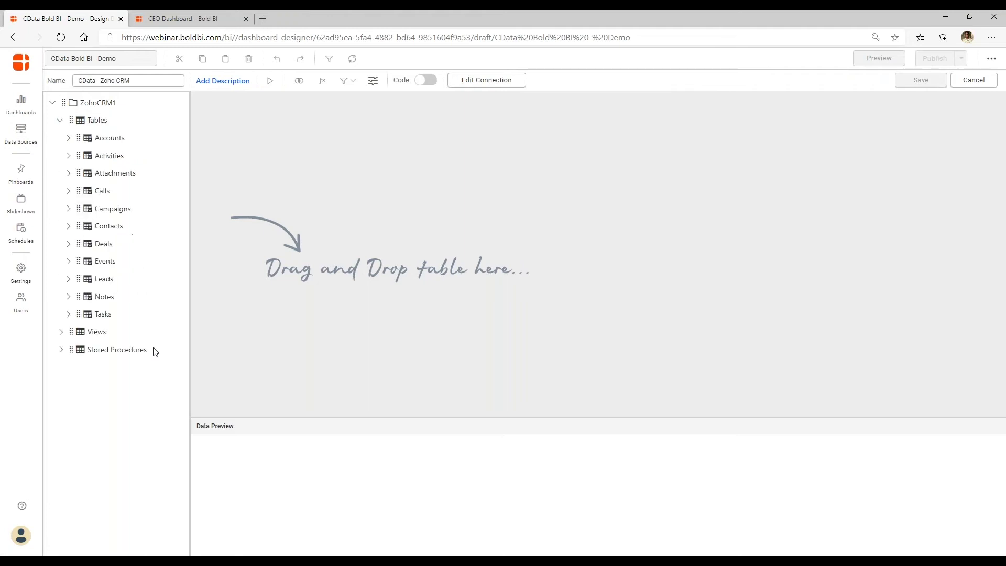
drag(98, 248, 273, 247)
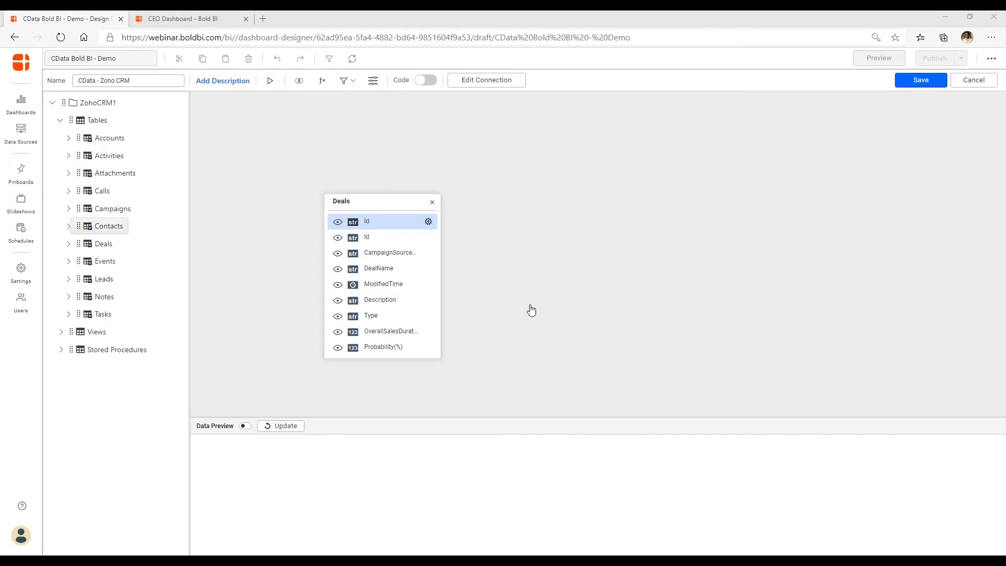
click(277, 425)
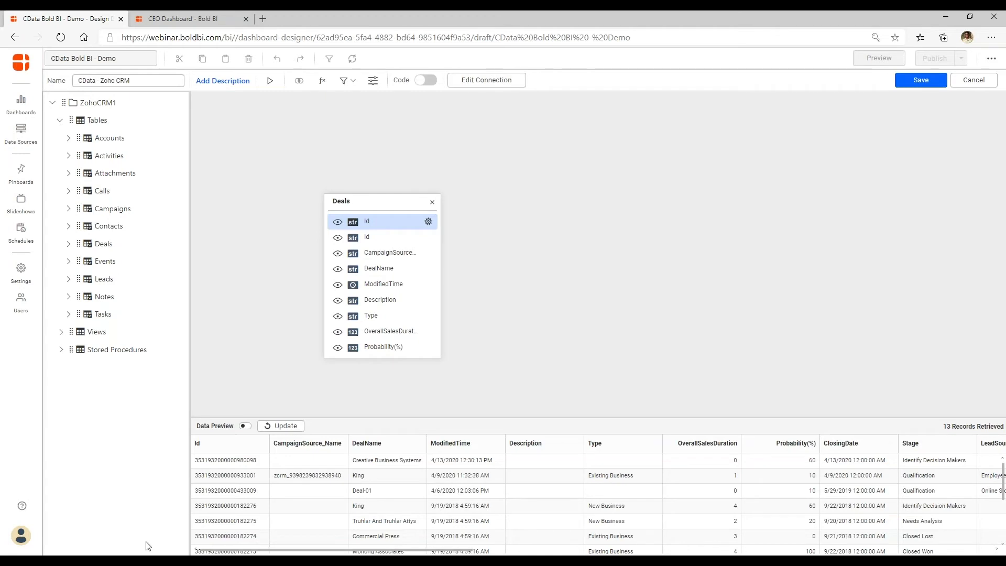
Step: Compare the All Deals list in Zoho CRM with the Deals records in the Bold BI data preview
click(113, 516)
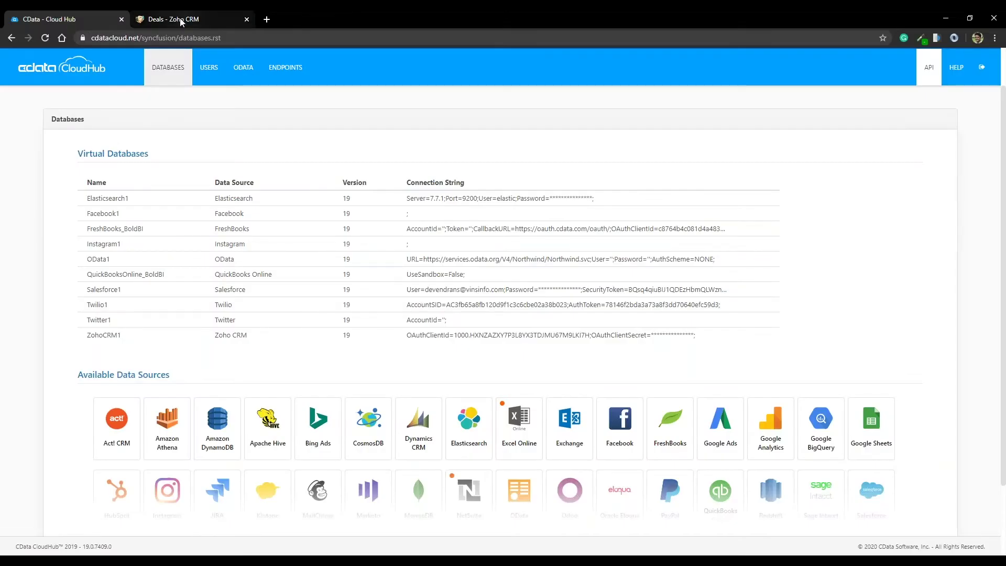
click(181, 20)
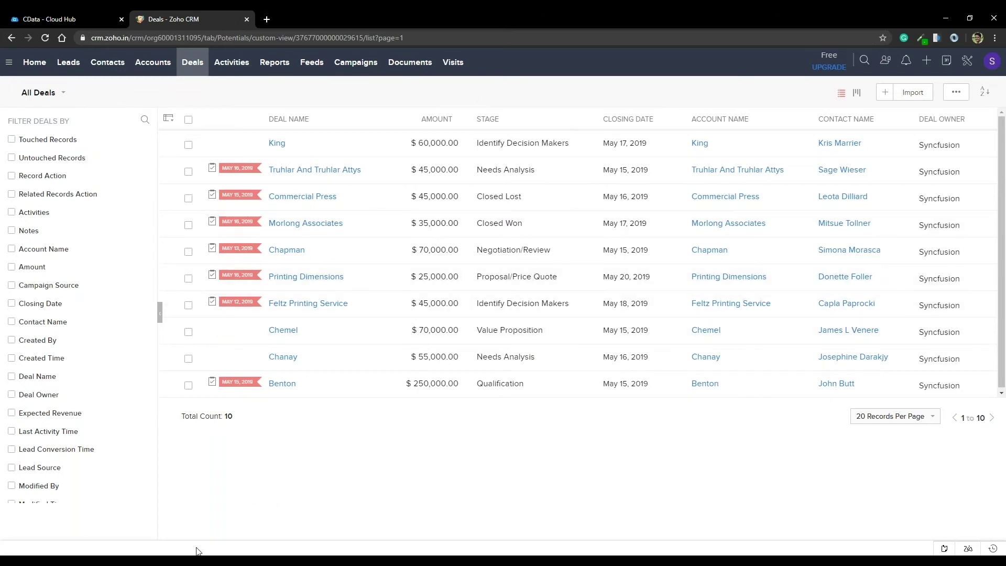
key(alt+Tab)
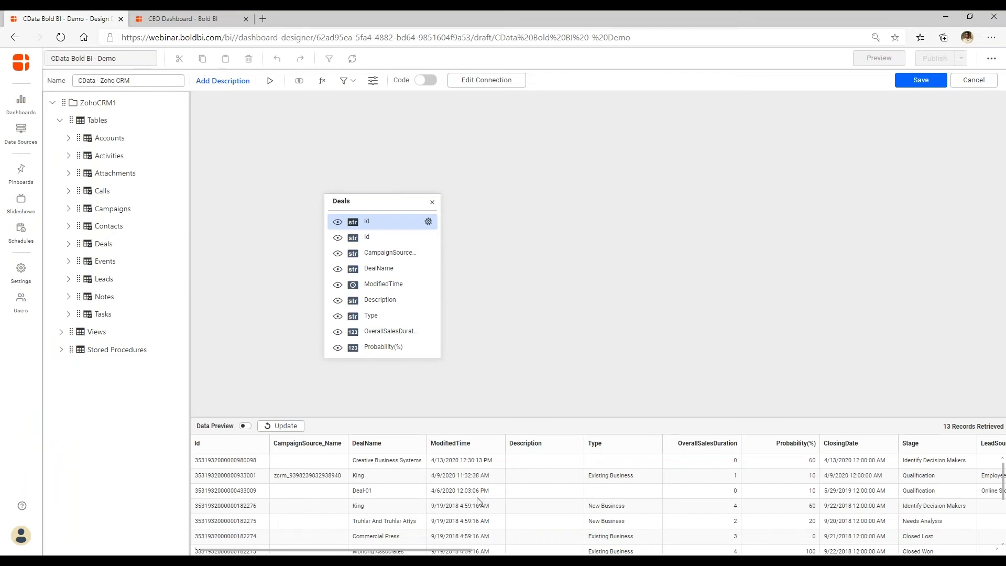
scroll(483, 497, down, 2)
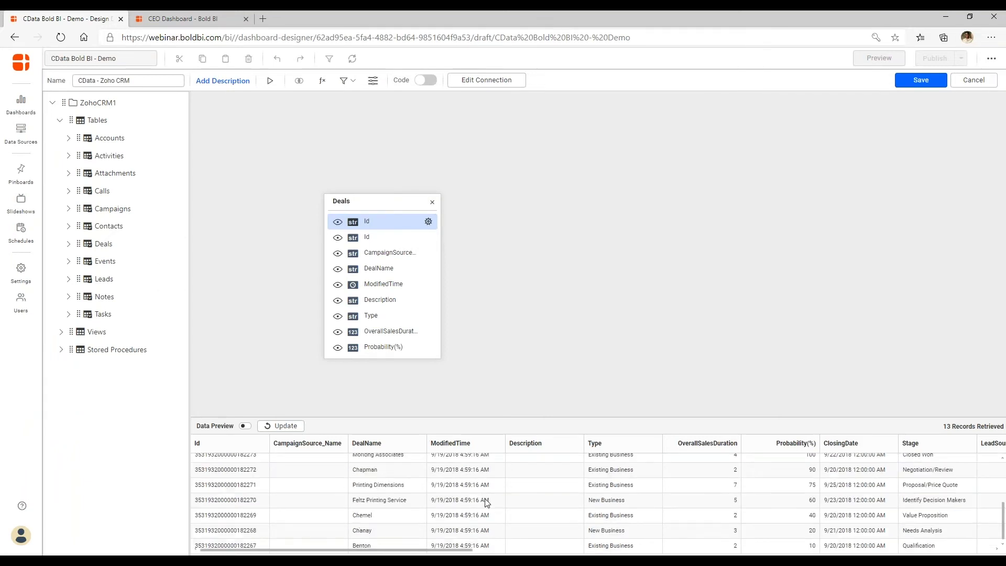
Step: Save the Zoho CRM data source and return to the dashboard designer's widget list
click(913, 95)
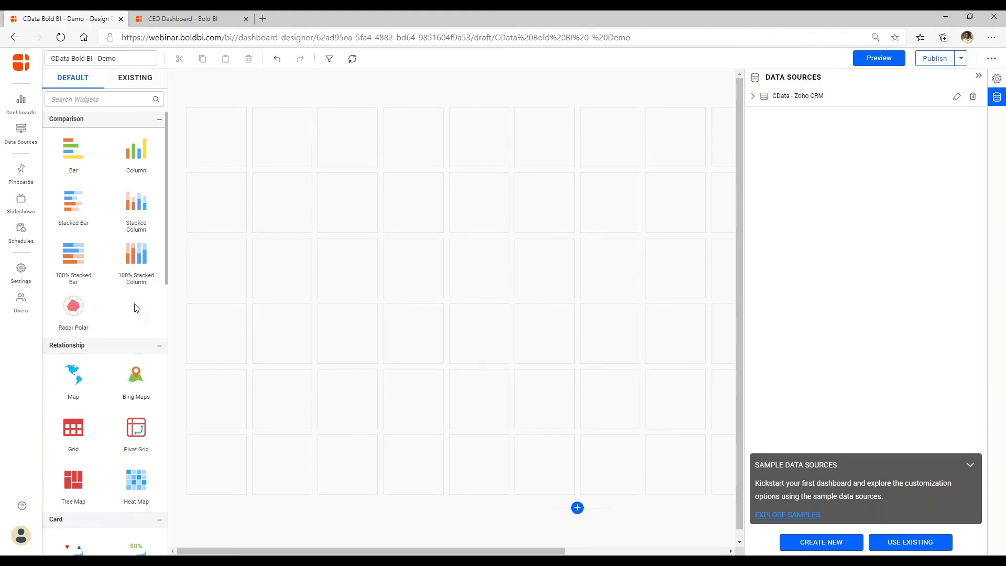
scroll(134, 307, down, 4)
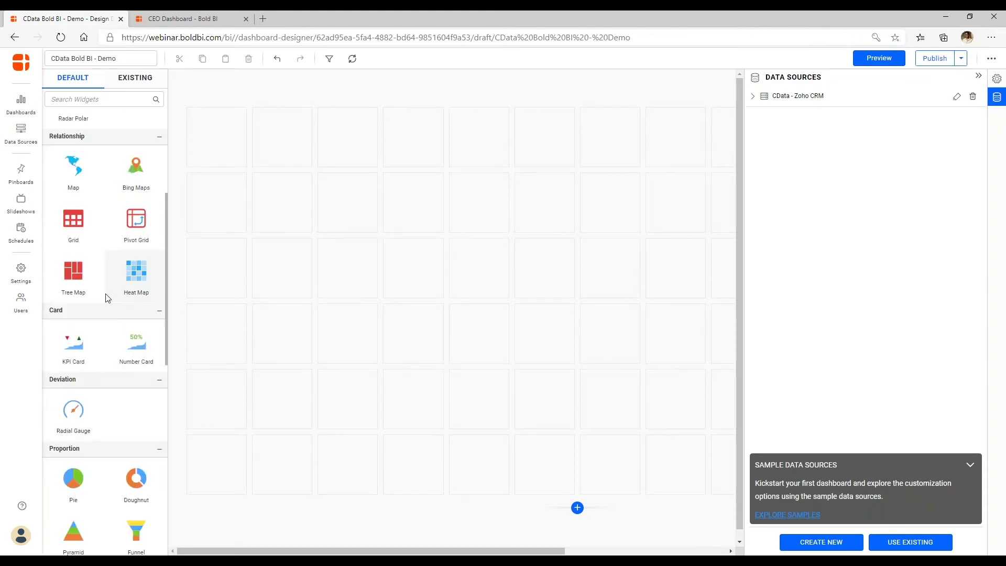
Step: Add a Column chart to the upper-left area of the dashboard canvas, sized about five grid cells wide and three high
scroll(107, 296, up, 3)
scroll(109, 297, down, 4)
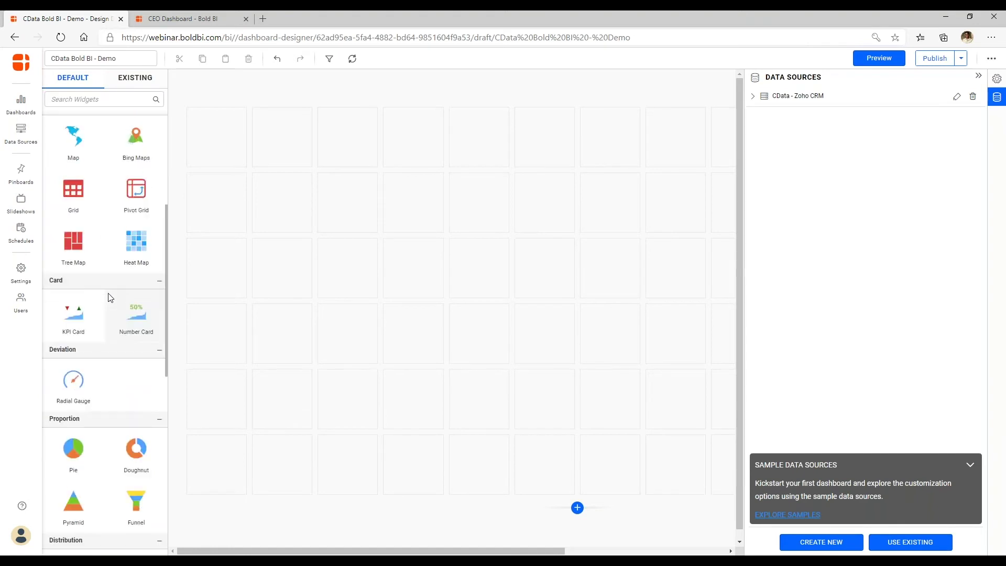
scroll(110, 298, down, 4)
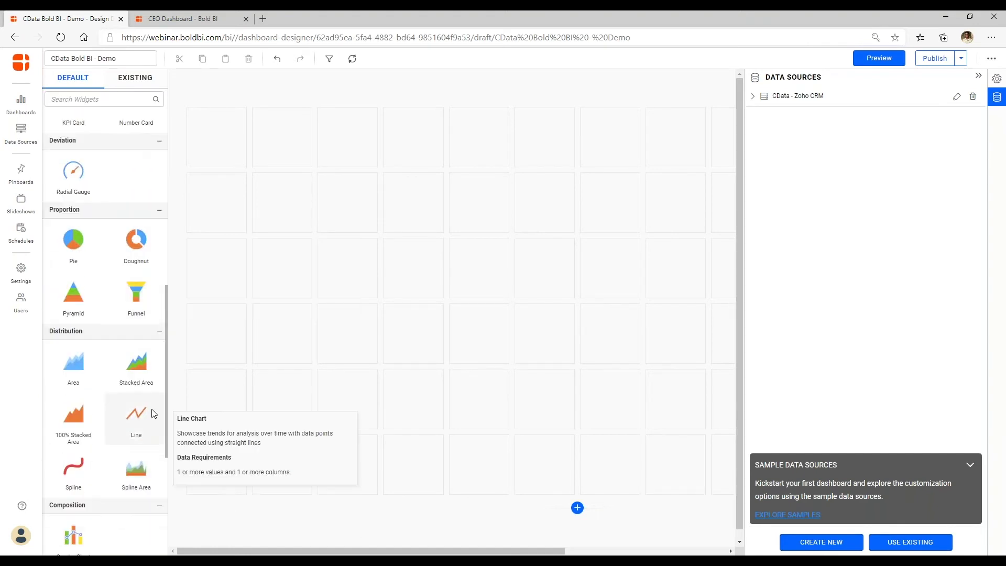
scroll(121, 314, up, 8)
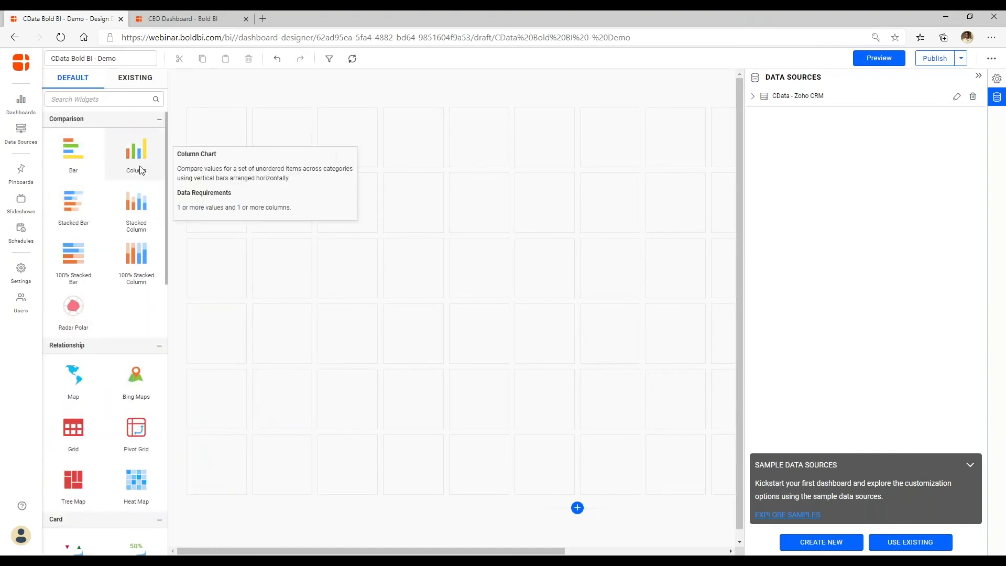
drag(140, 169, 507, 362)
drag(347, 361, 351, 298)
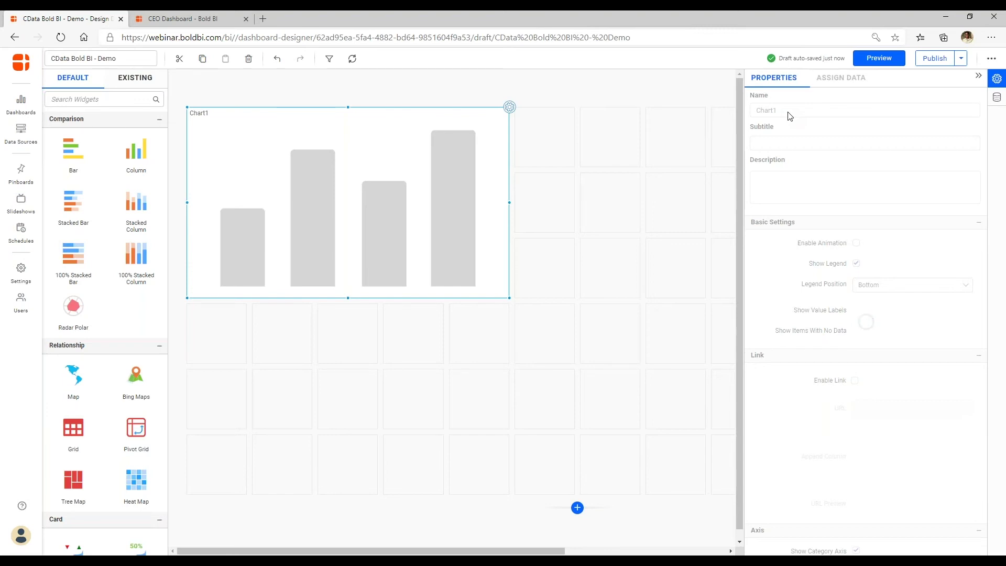
Step: Name the column chart "Deals by Date"
text(Deals Count by Date)
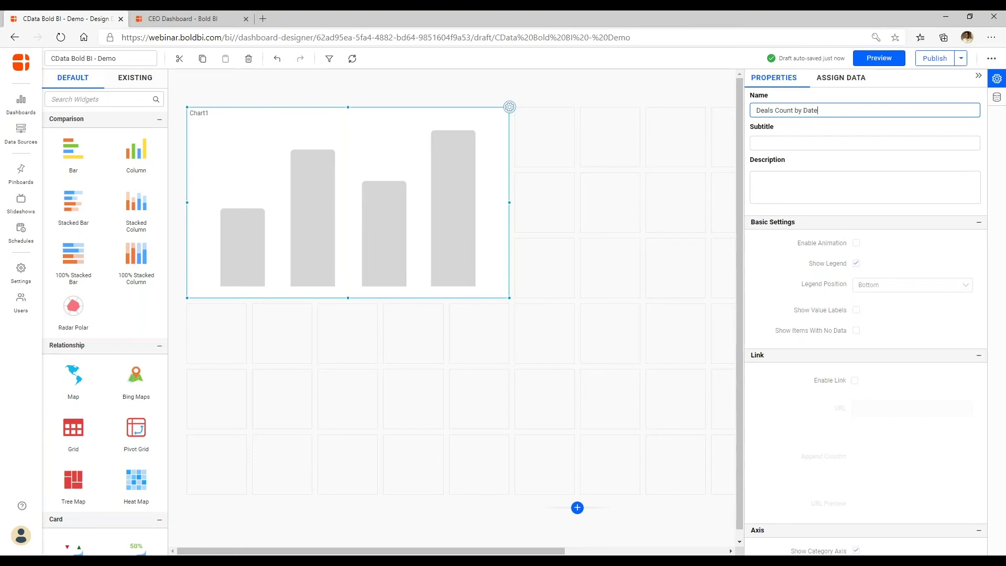
key(Tab)
double_click(784, 110)
key(BackSpace)
click(831, 139)
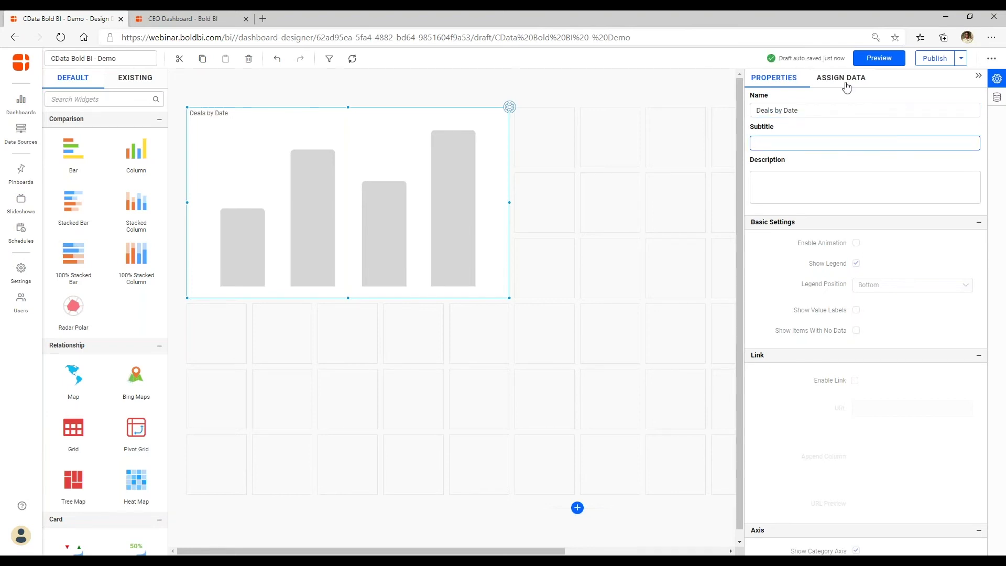
Step: Assign Id as the chart's value and ClosingDate as its column field
click(844, 82)
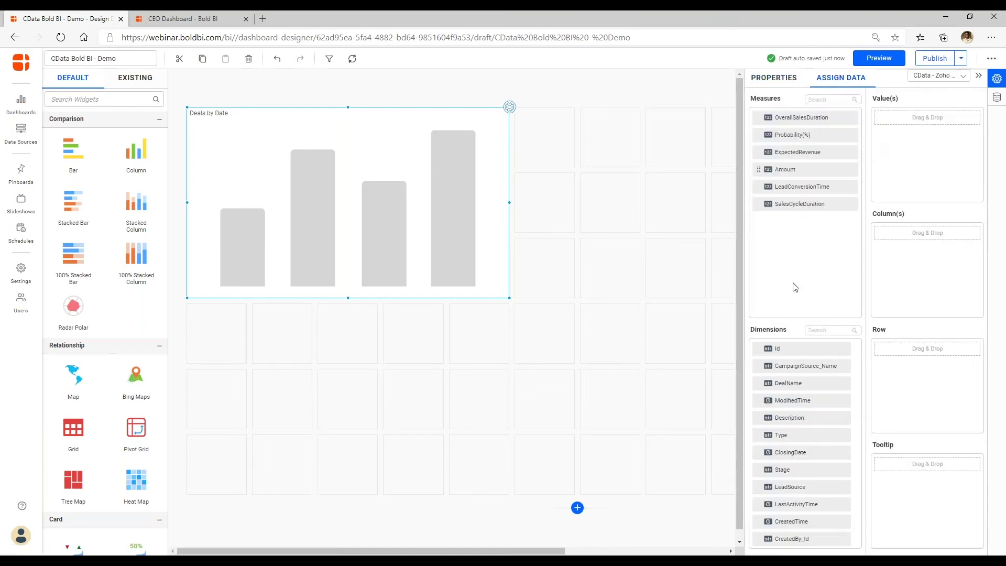
drag(789, 351, 892, 160)
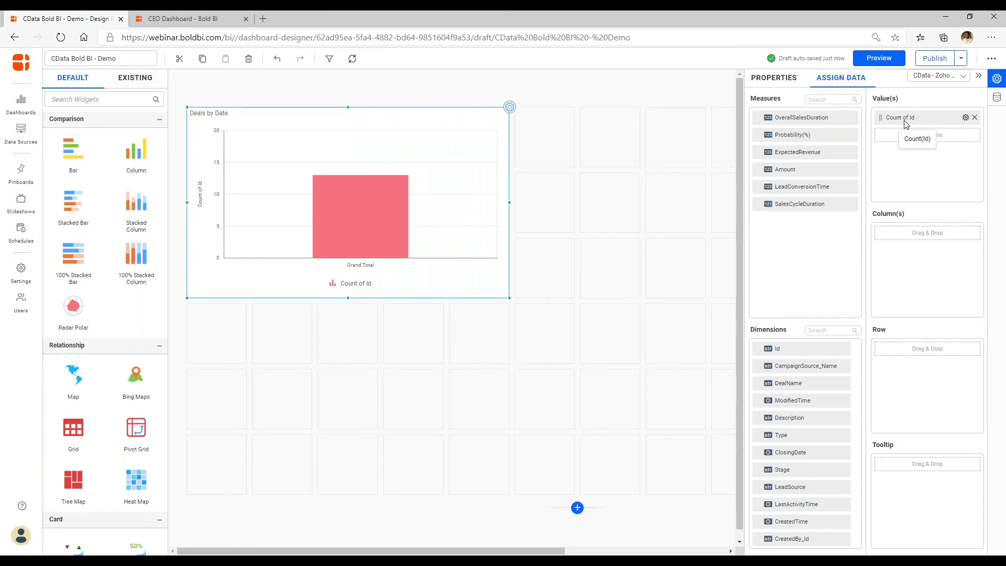
drag(795, 458, 888, 237)
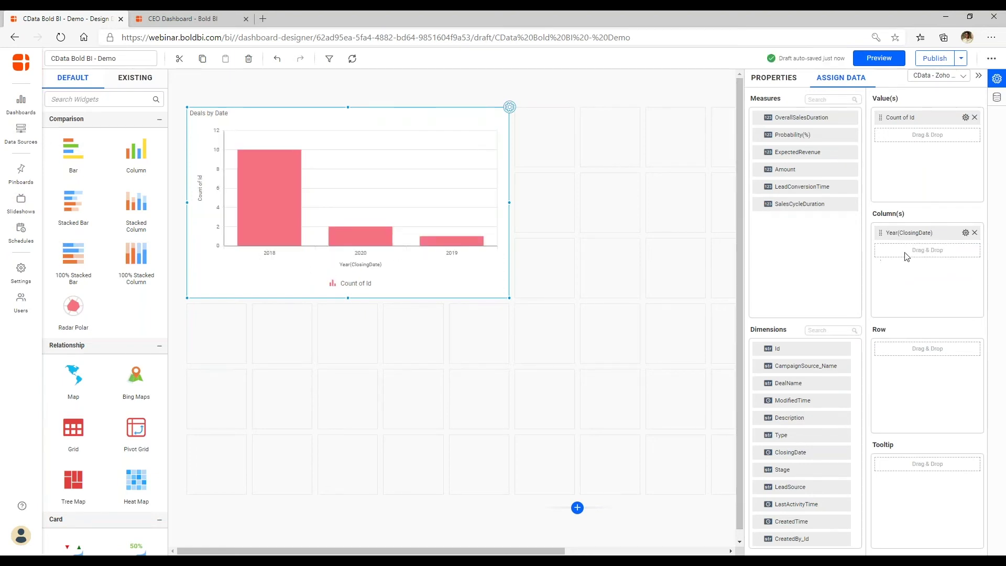
Step: Sort the chart's Year(ClosingDate) column by the ClosingDate field with the Count aggregation
mouse_move(280, 248)
click(965, 233)
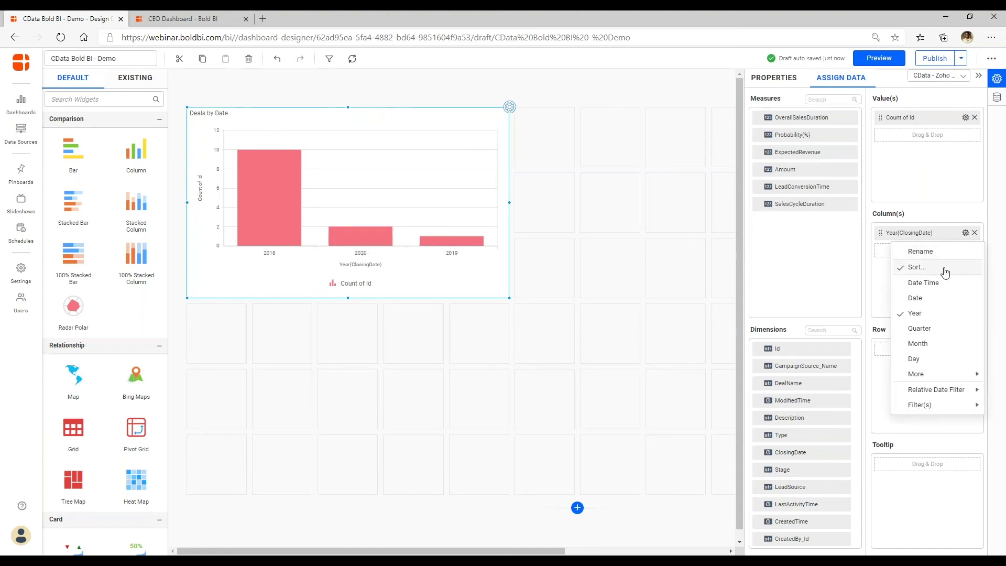
click(916, 267)
click(476, 274)
scroll(442, 335, down, 5)
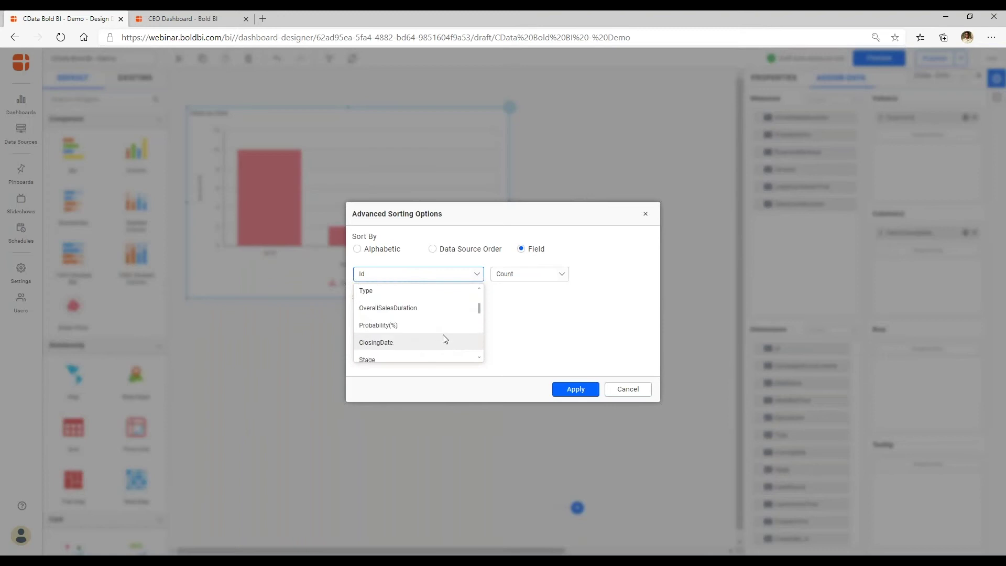
click(444, 341)
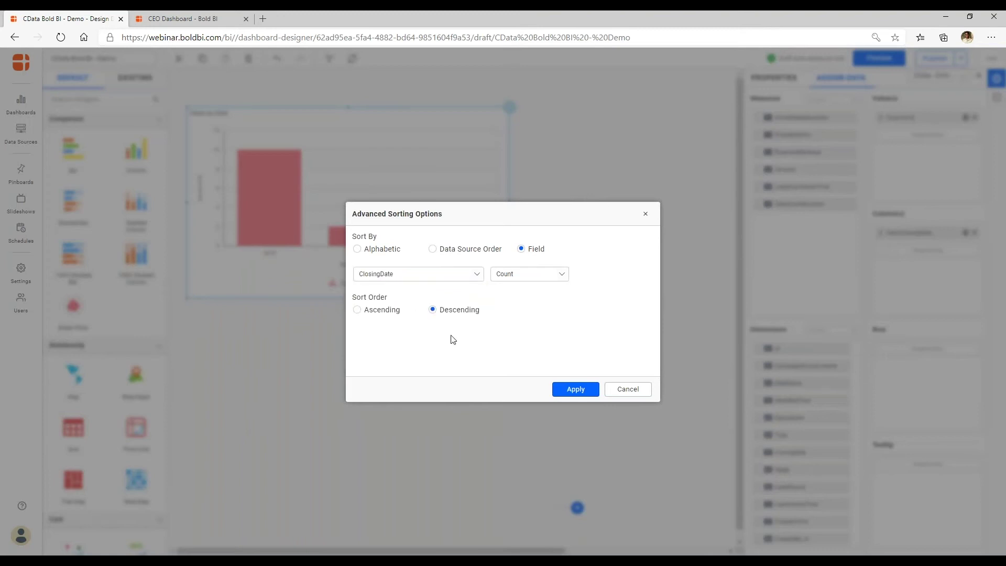
click(567, 391)
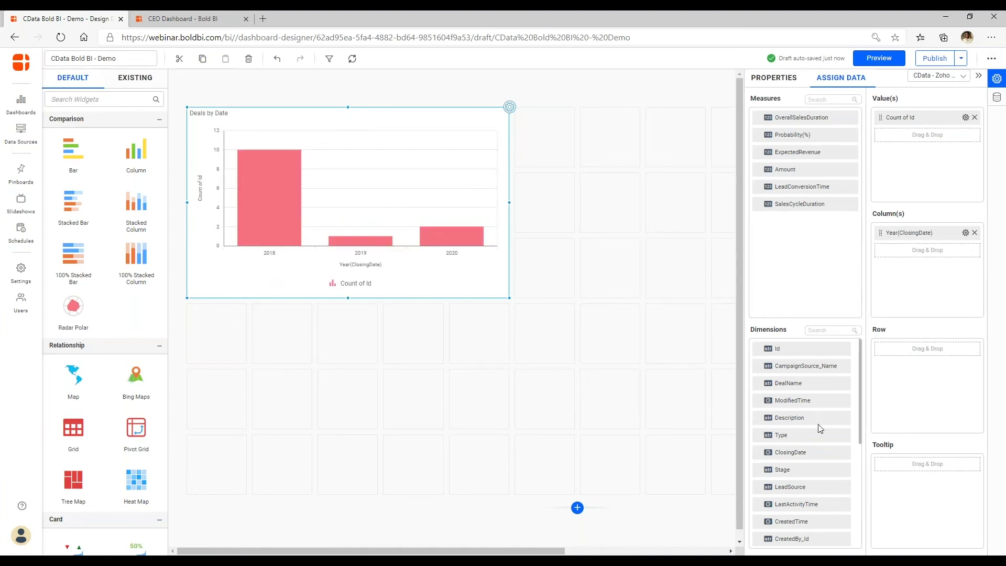
Step: Add ClosingDate as a second column field beneath the yearly one and set its date grouping to Month
drag(784, 453, 885, 254)
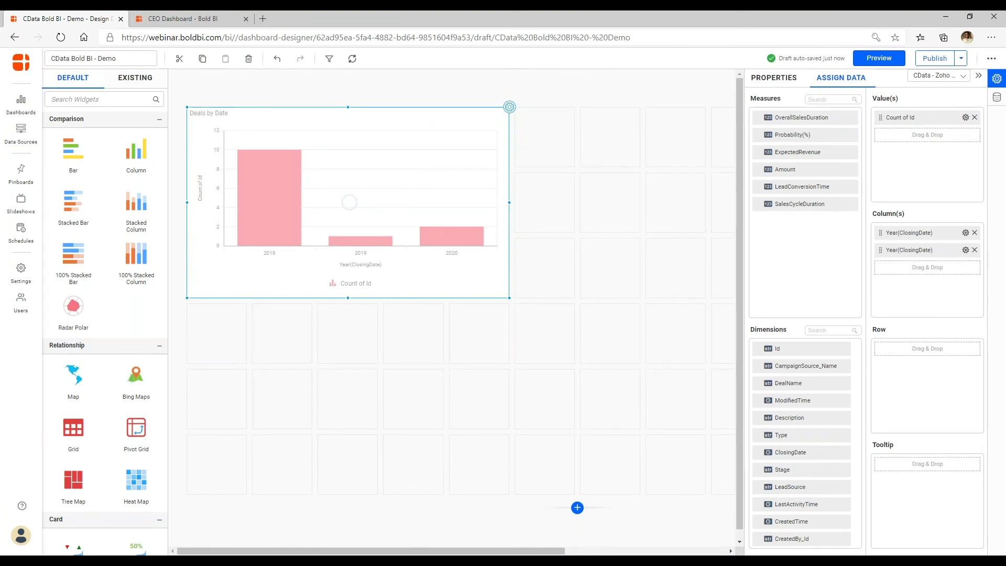
click(965, 250)
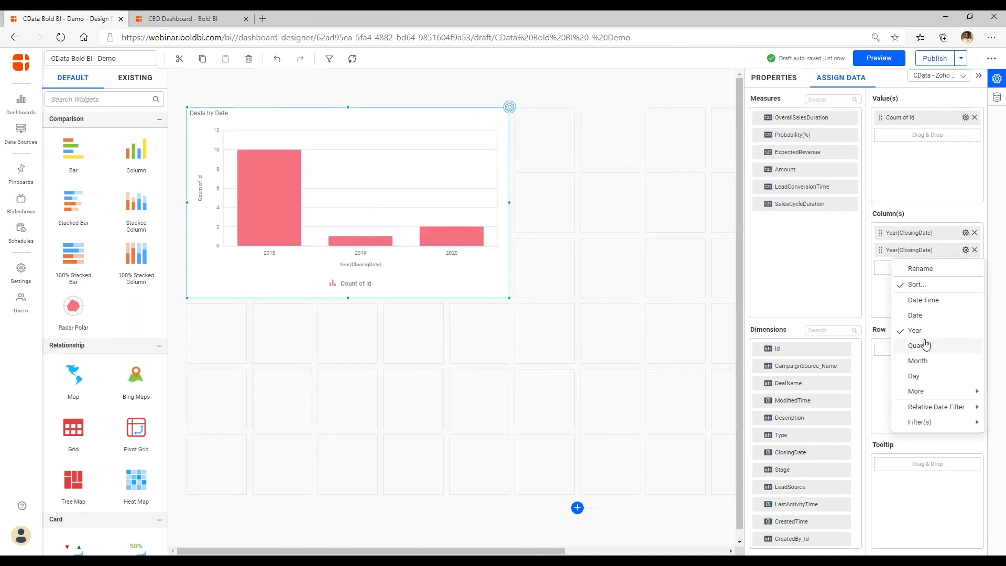
click(924, 361)
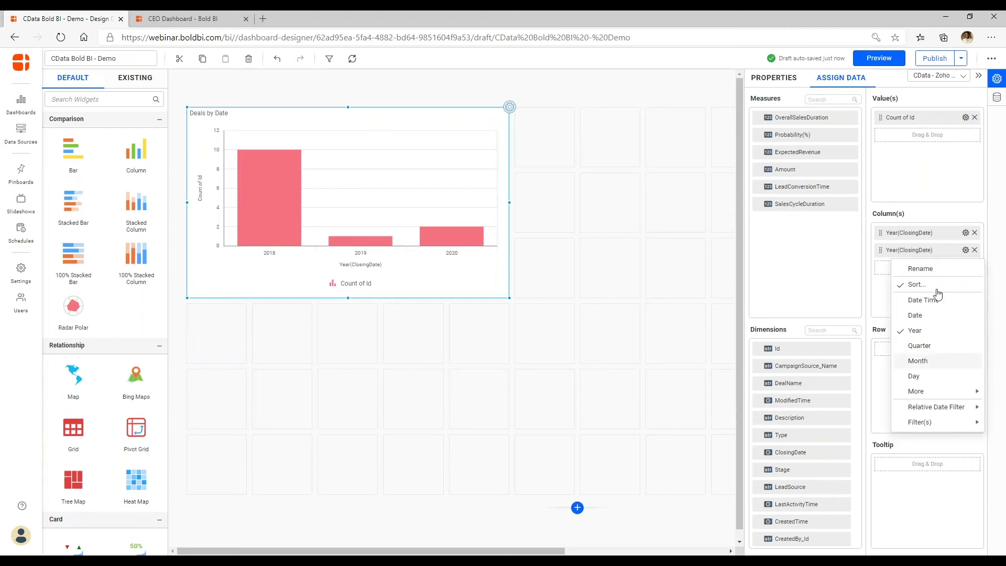